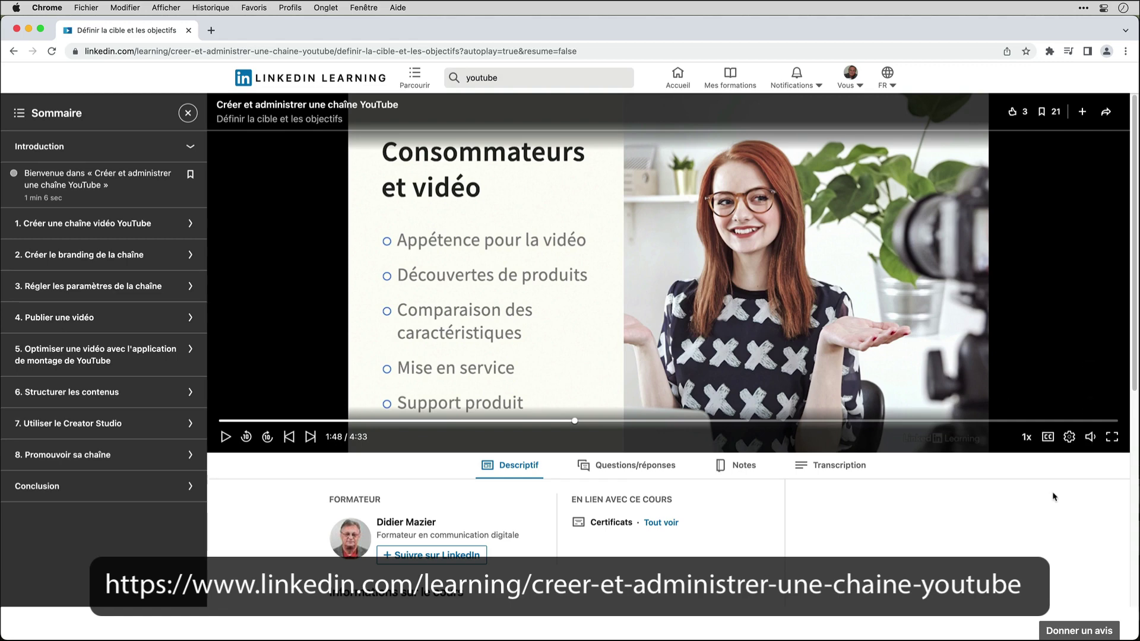
# - Scroll the course page until the Descriptif section with course information and covered skills shows
pyautogui.scroll(-5, 1055, 497)
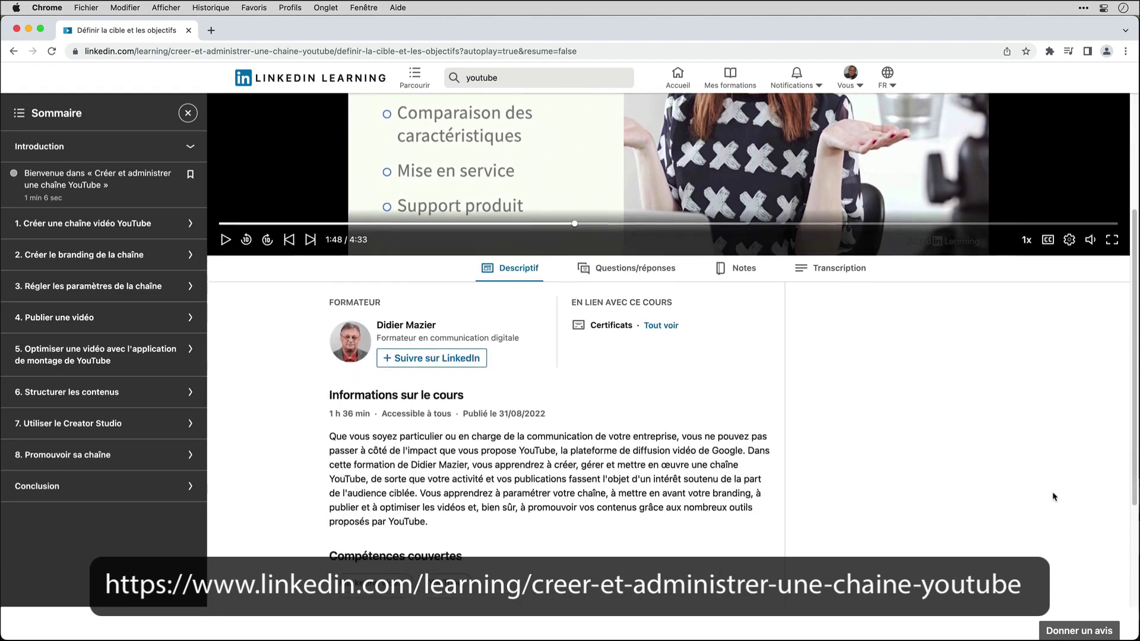
pyautogui.scroll(-1, 1054, 496)
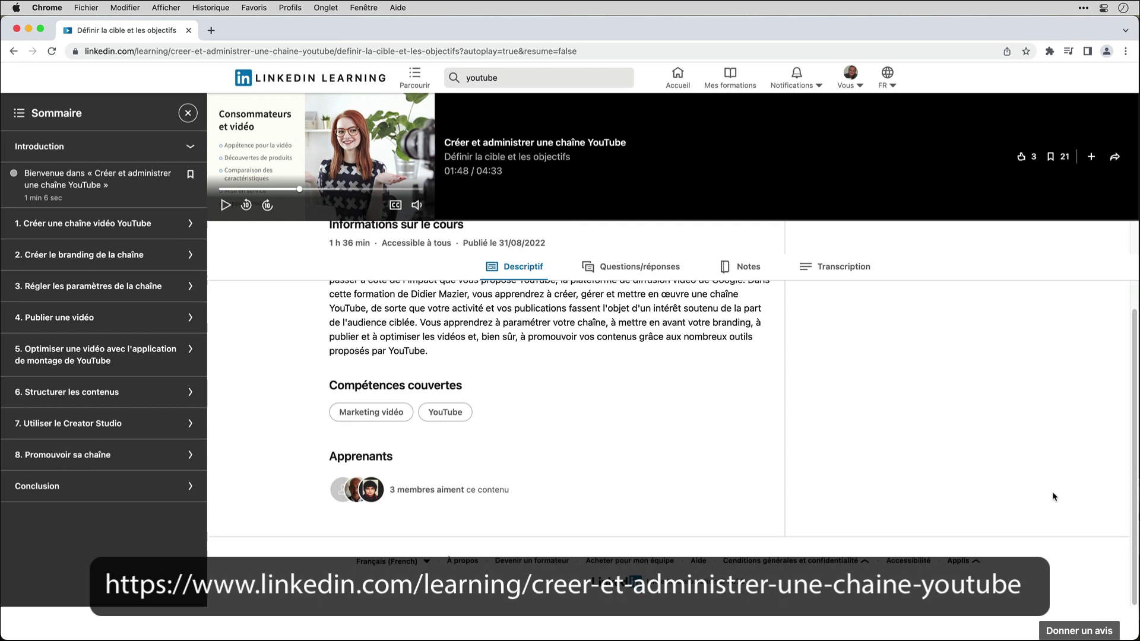
# - Expand the first chapter plus the branding and channel settings chapters in the Sommaire outline
pyautogui.click(187, 225)
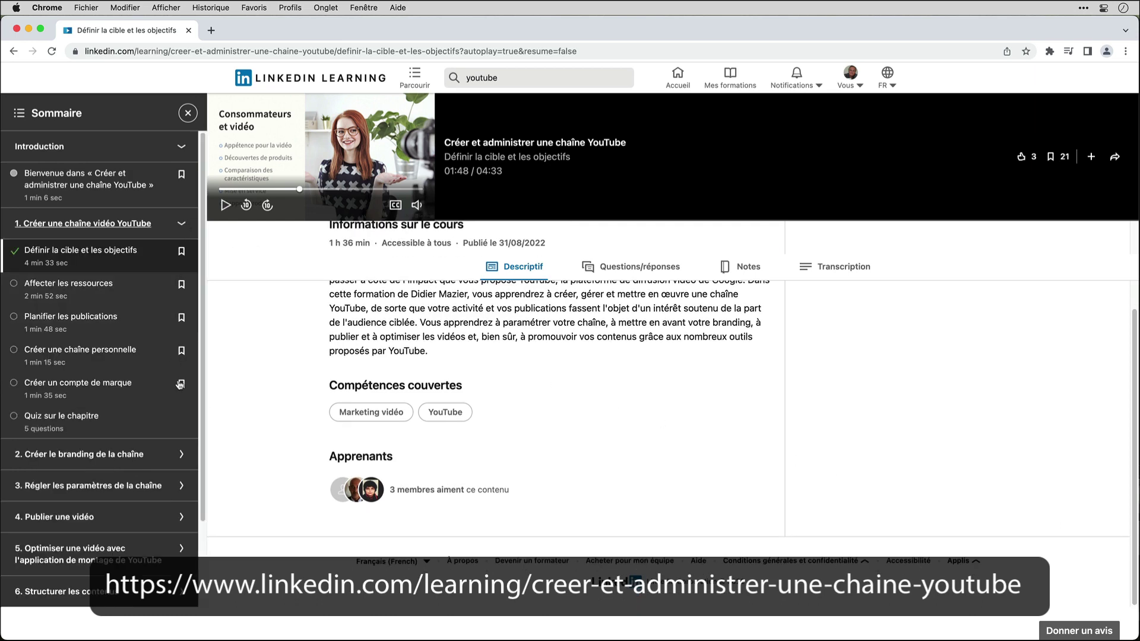
pyautogui.click(183, 454)
pyautogui.scroll(-2, 183, 416)
pyautogui.click(183, 399)
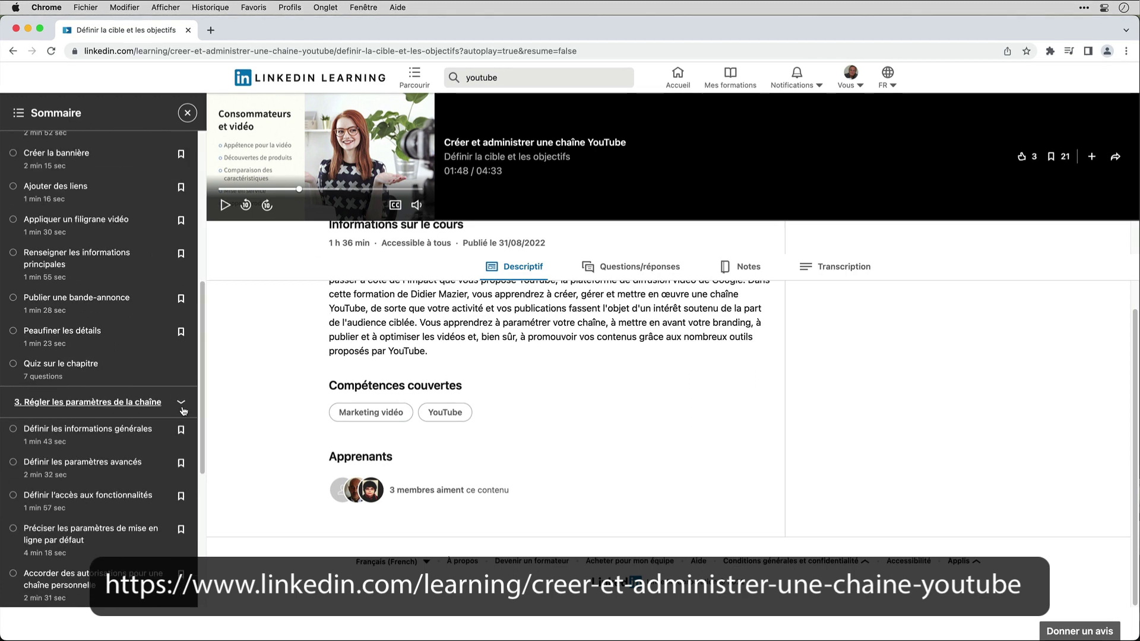
pyautogui.scroll(-3, 183, 410)
pyautogui.scroll(-3, 184, 411)
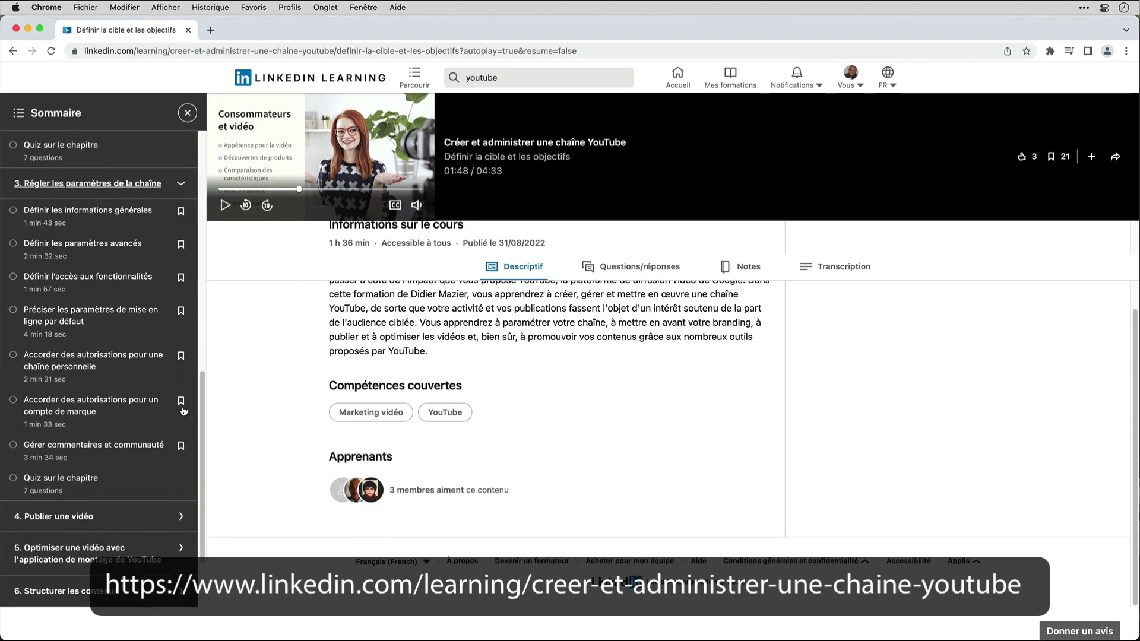
# - Expand chapters 4 Publier une vidéo, 5 on optimising, and 6 Structurer les contenus
pyautogui.click(181, 516)
pyautogui.scroll(-3, 181, 521)
pyautogui.scroll(-2, 181, 522)
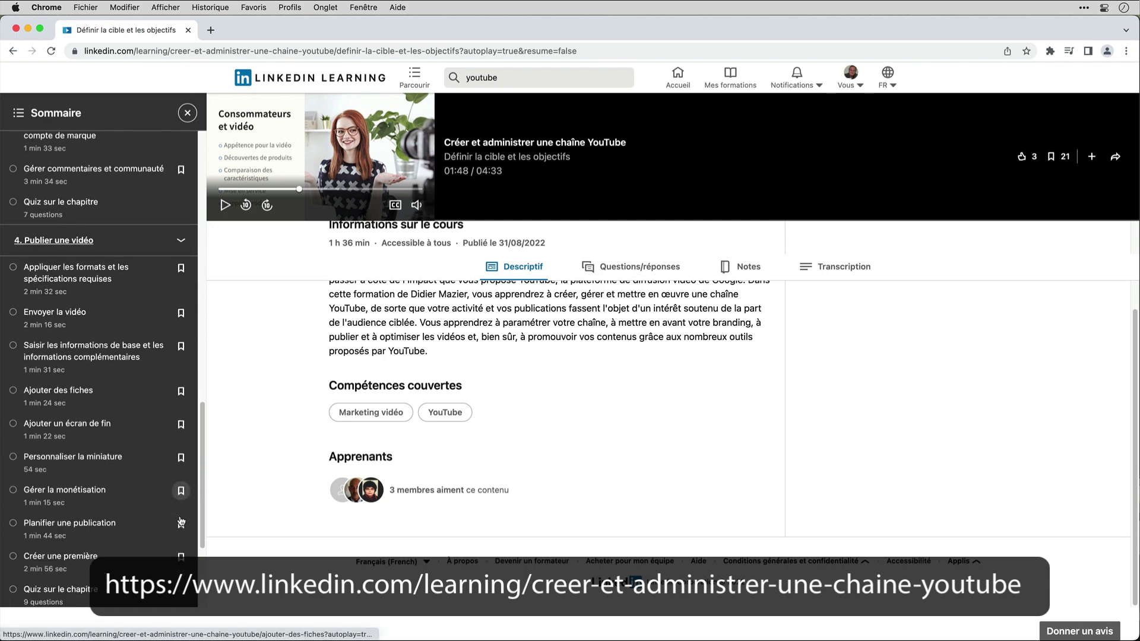
pyautogui.scroll(-3, 181, 522)
pyautogui.click(181, 452)
pyautogui.scroll(-1, 183, 450)
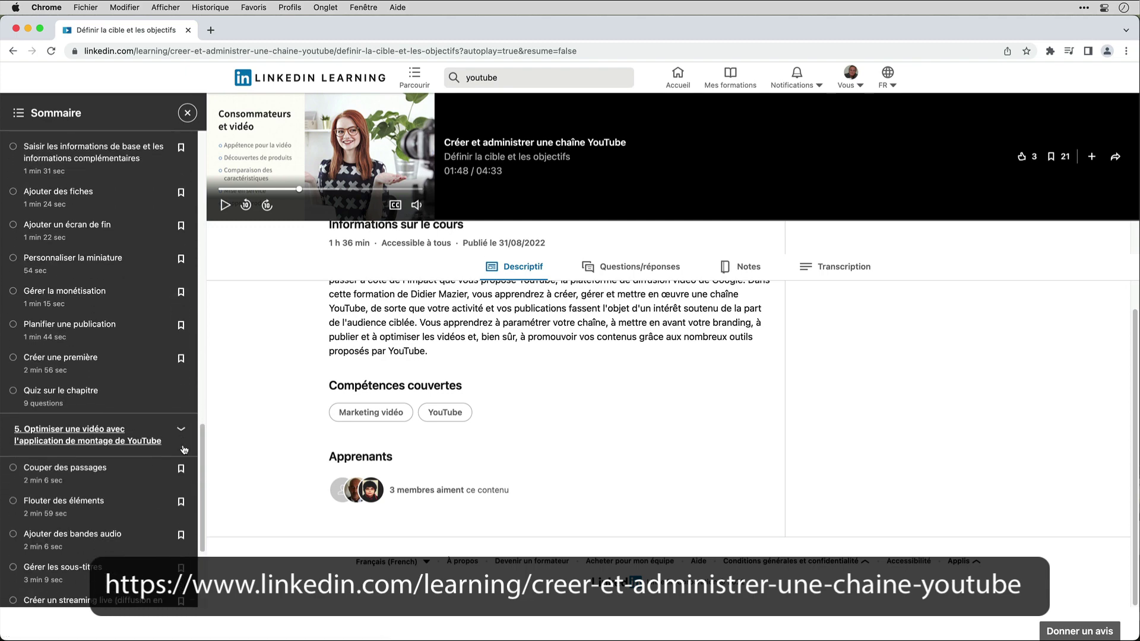
pyautogui.scroll(-3, 183, 449)
pyautogui.scroll(-1, 183, 450)
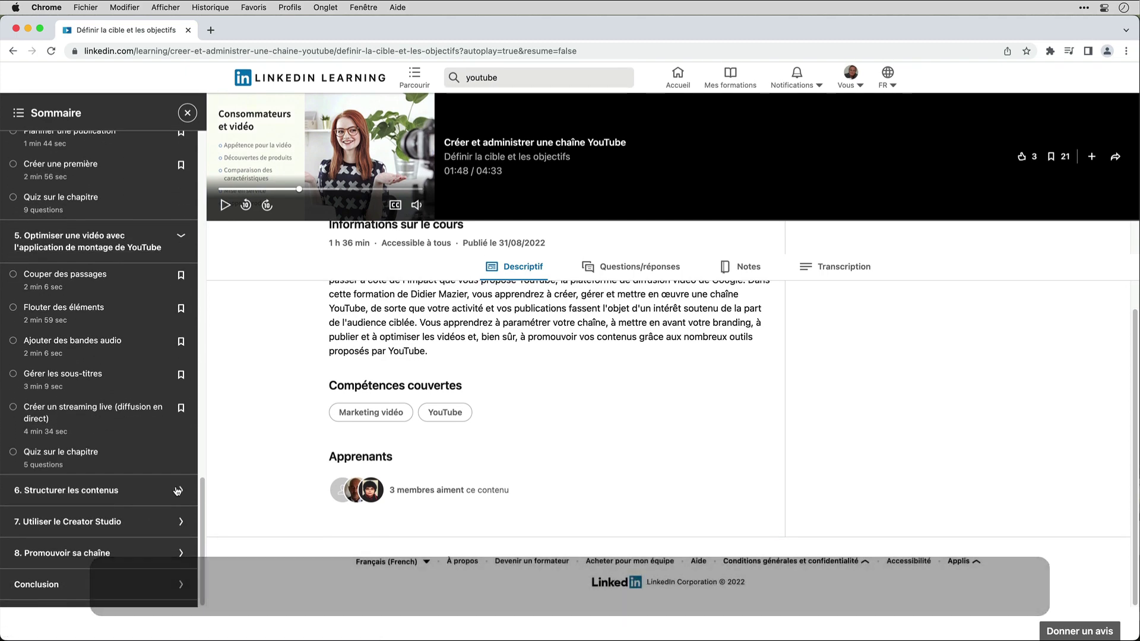
pyautogui.click(177, 491)
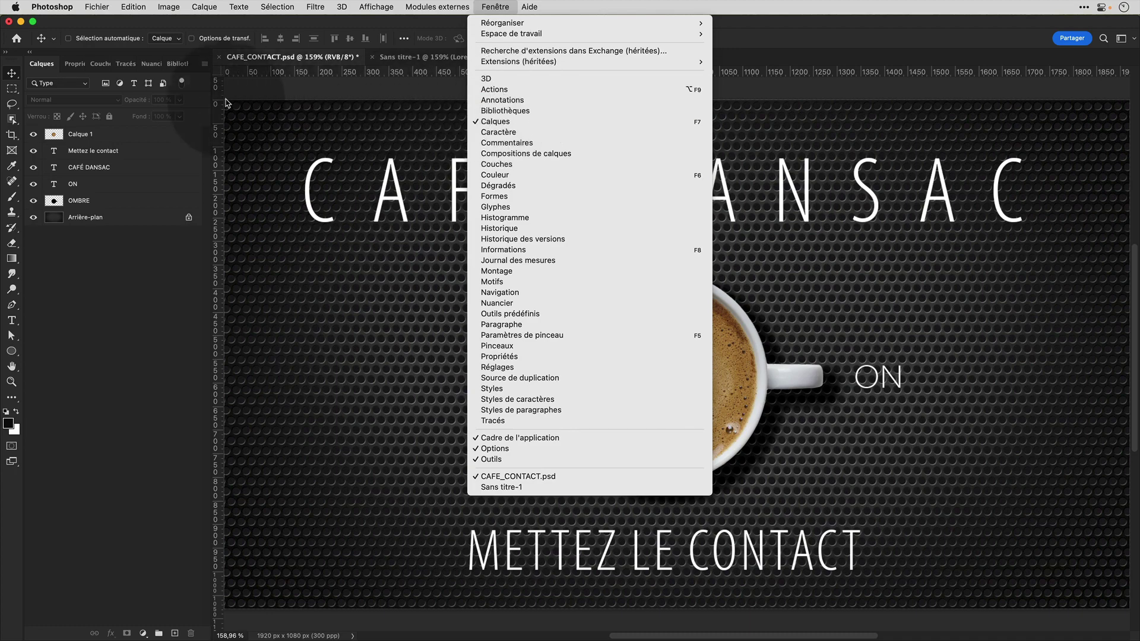
pyautogui.click(181, 71)
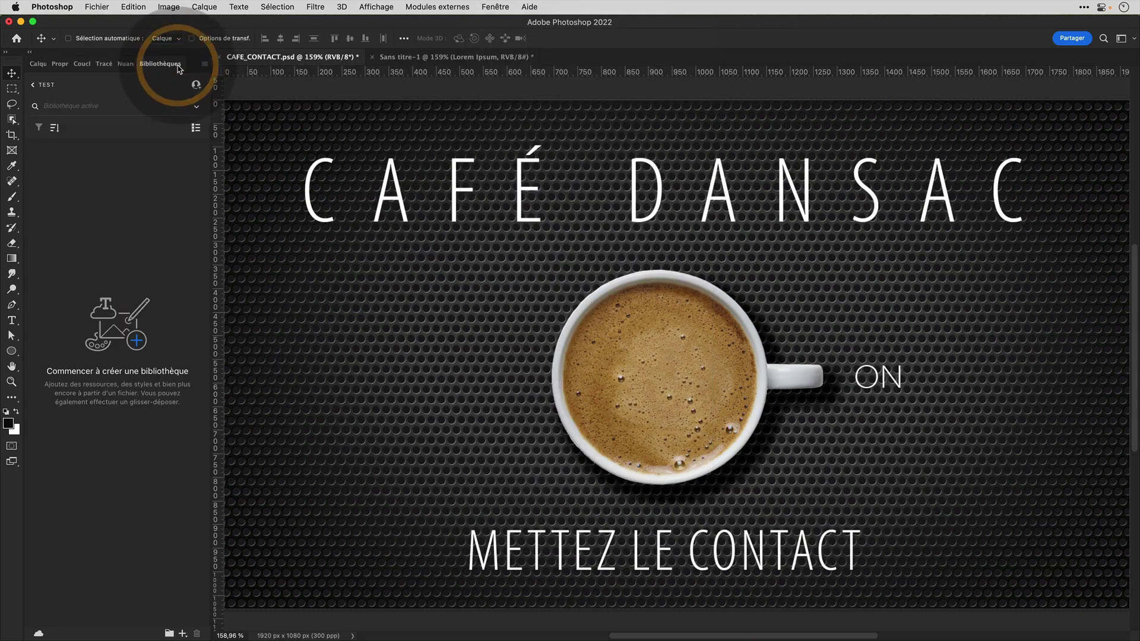
pyautogui.click(33, 84)
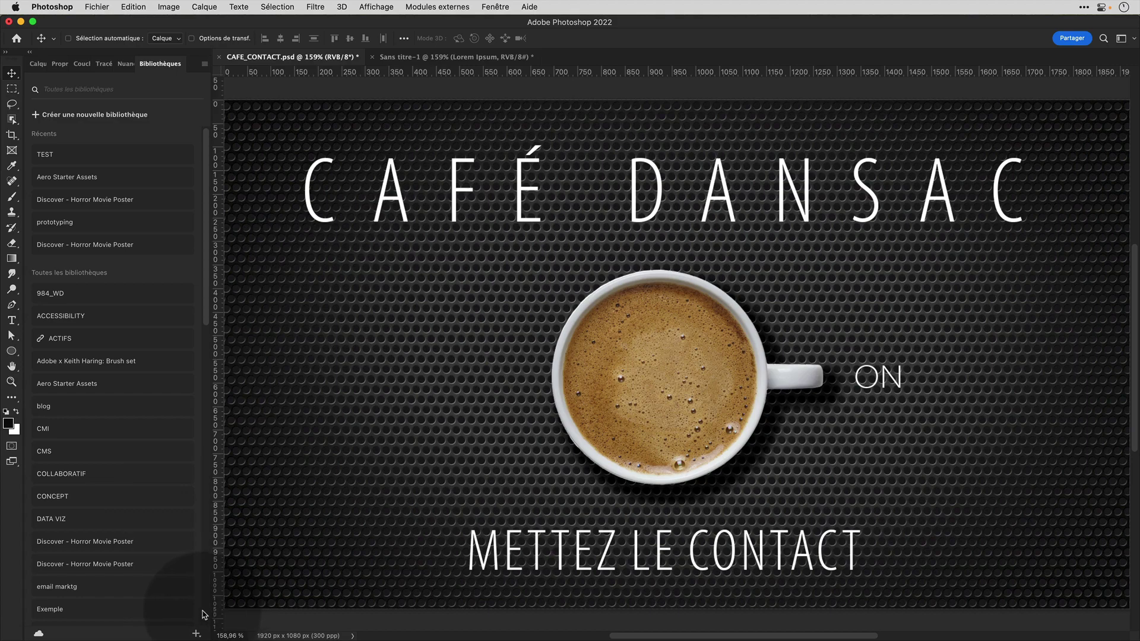
pyautogui.click(81, 155)
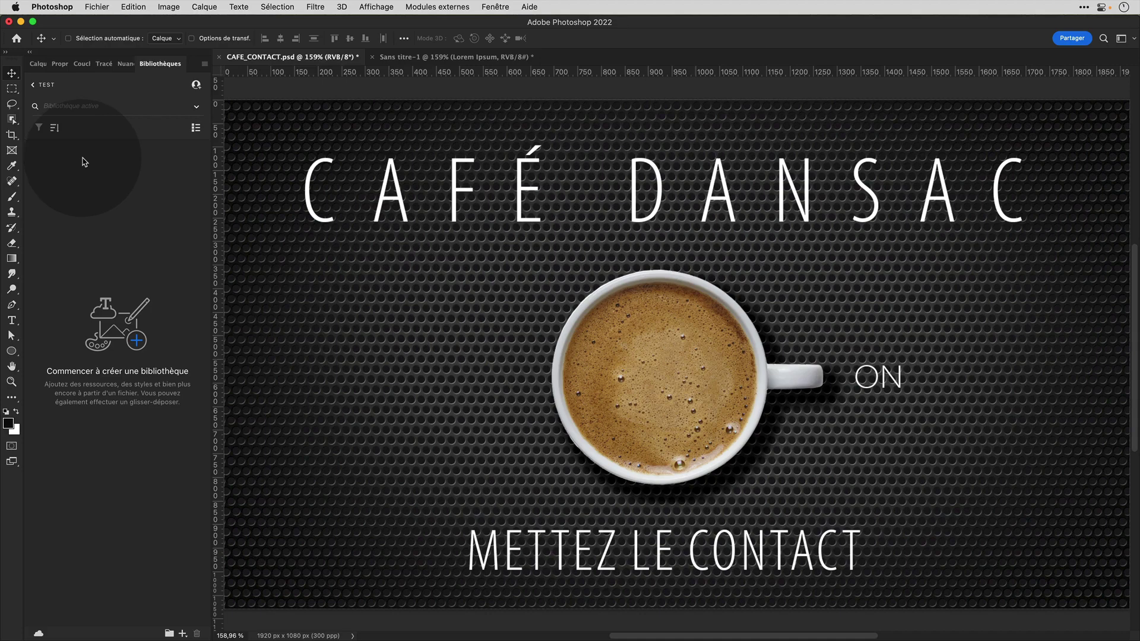
pyautogui.click(41, 63)
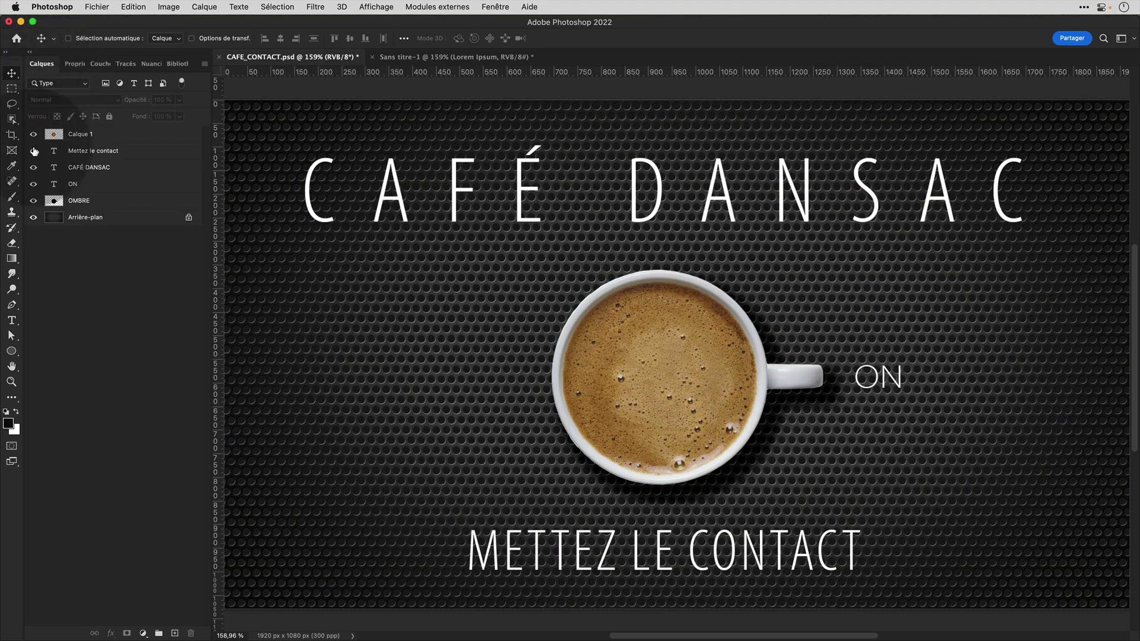
# - Select the CAFÉ DANSAC text layer and list the TEST library's add-content options
pyautogui.click(112, 171)
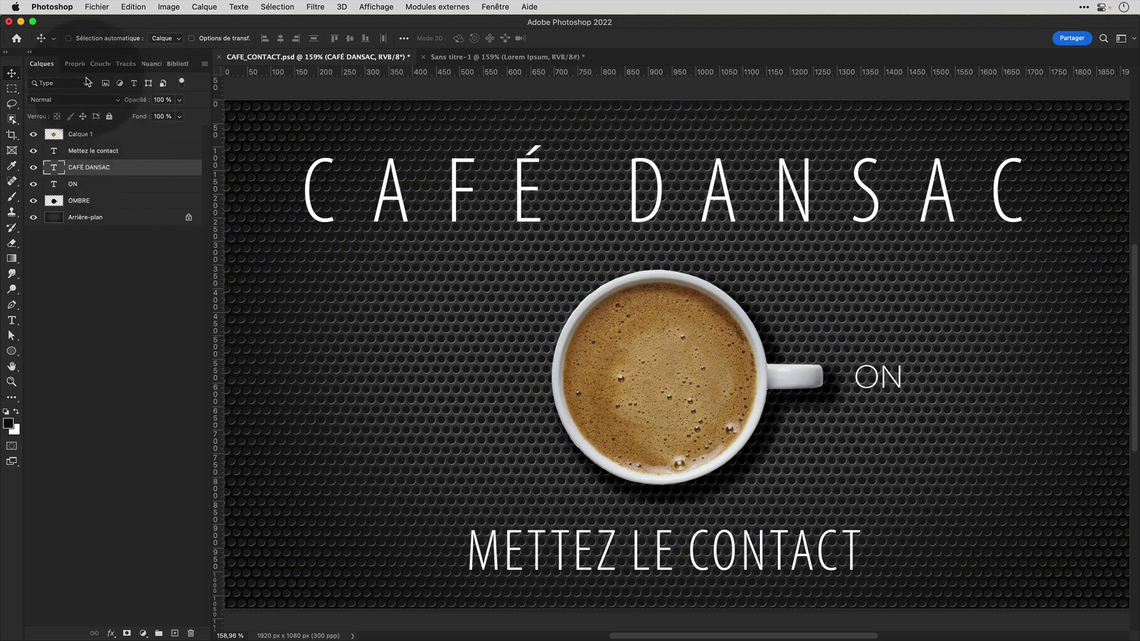
pyautogui.click(179, 66)
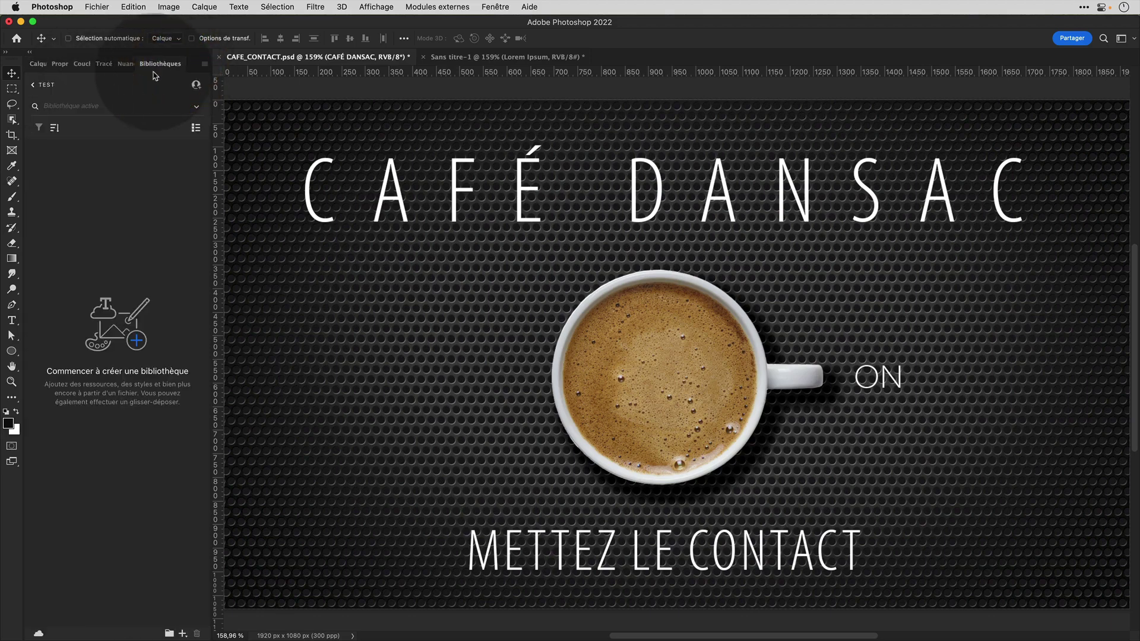
pyautogui.click(182, 634)
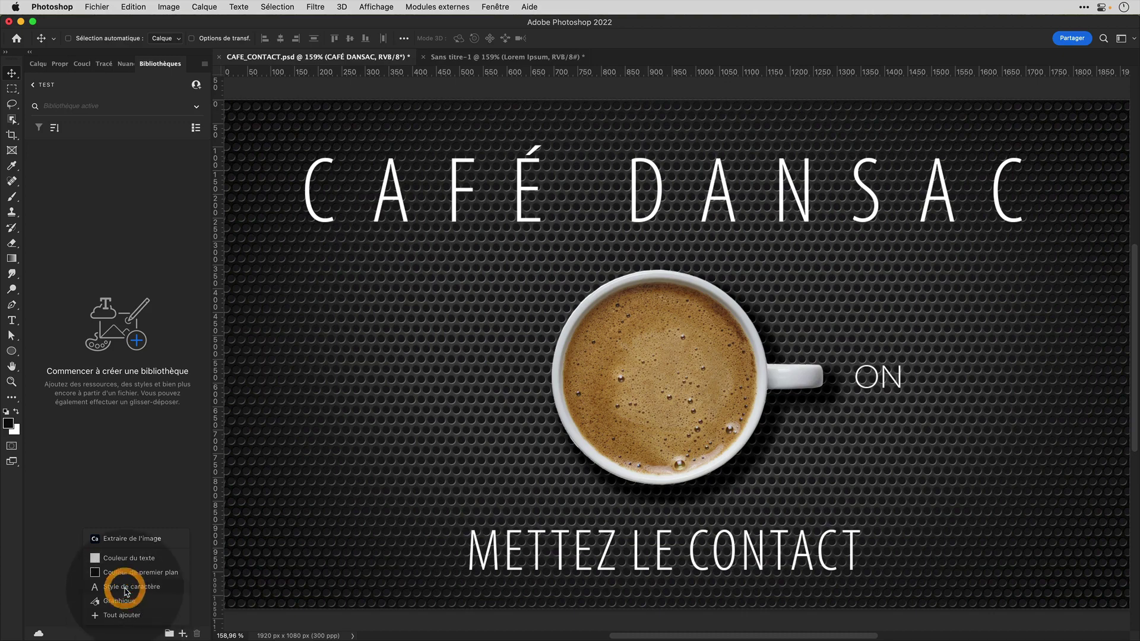
# - Add the Myriad Pro Light Condensed 47,67 pt character style to TEST and inspect its details
pyautogui.click(126, 587)
pyautogui.rightClick(183, 176)
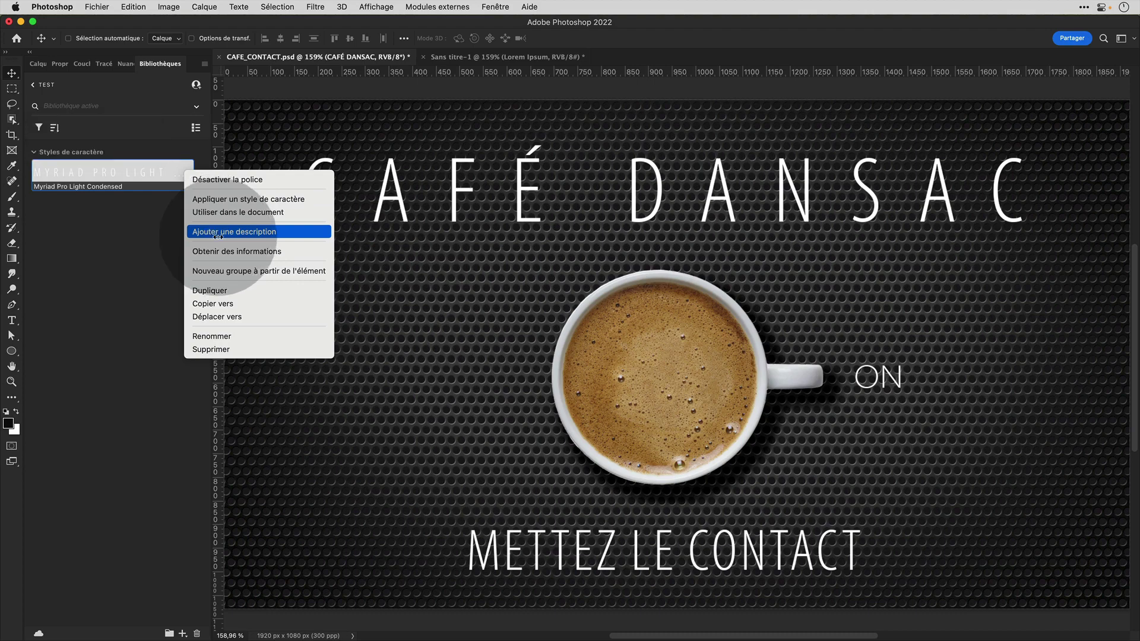
pyautogui.click(217, 252)
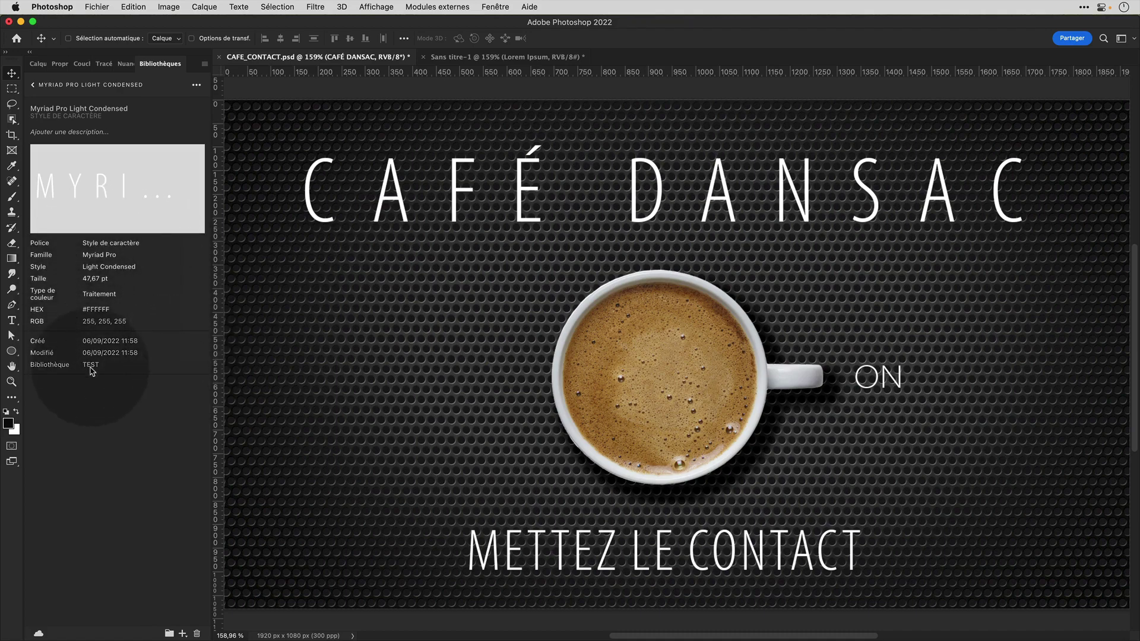
pyautogui.click(32, 84)
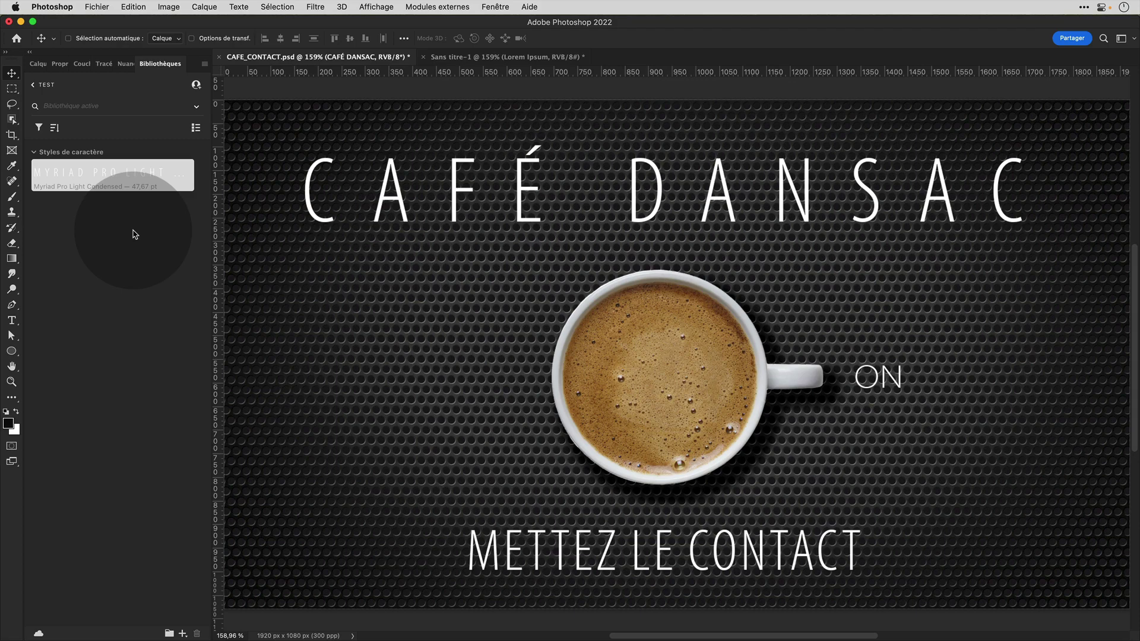
# - Apply the Myriad Pro Light Condensed style to LOREM IPSUM, then list TEST's add-content options
pyautogui.click(448, 57)
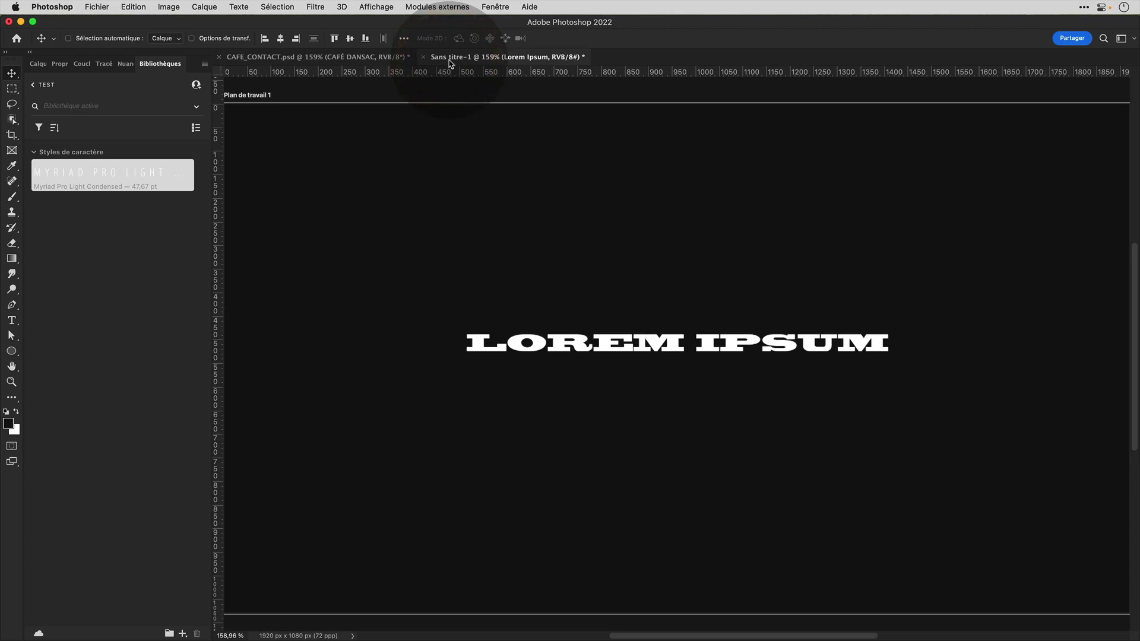
pyautogui.click(585, 343)
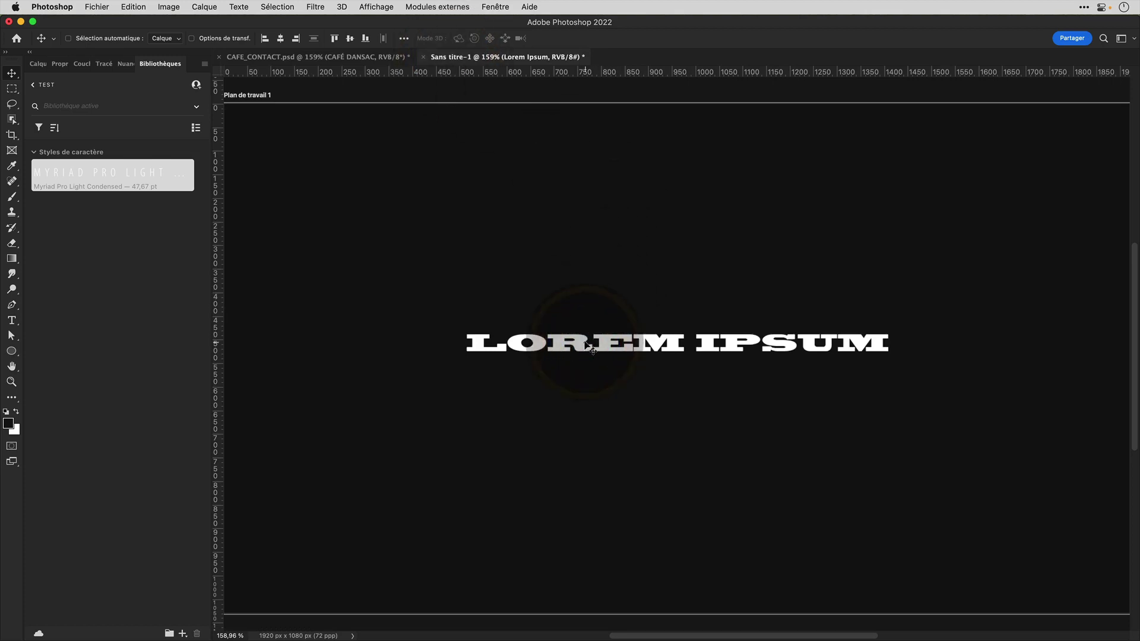
pyautogui.click(117, 176)
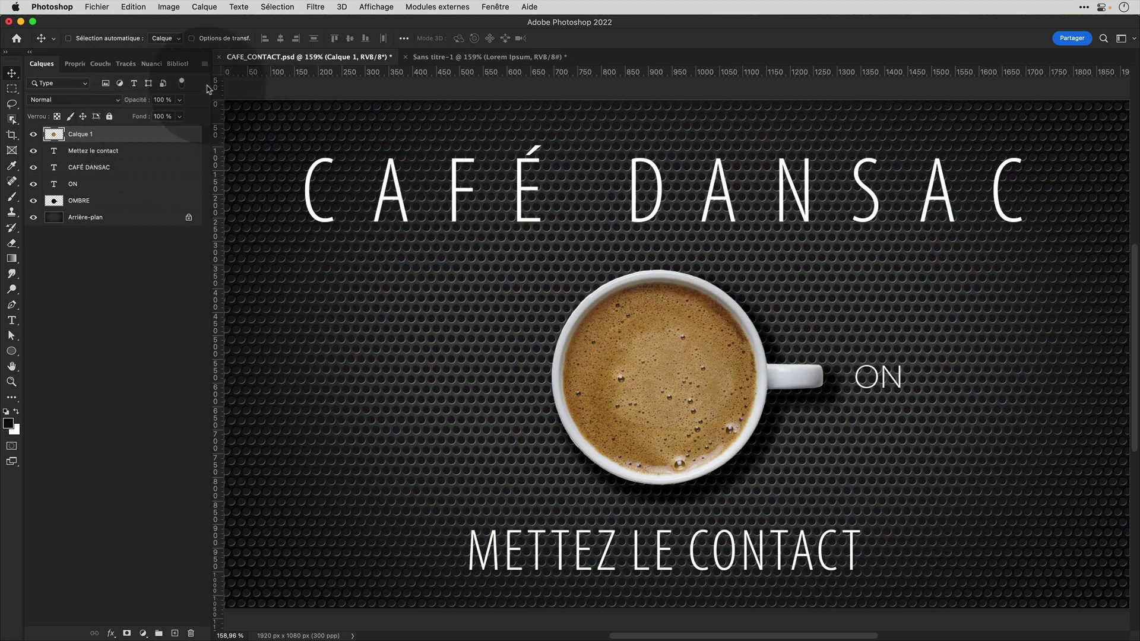
pyautogui.click(160, 64)
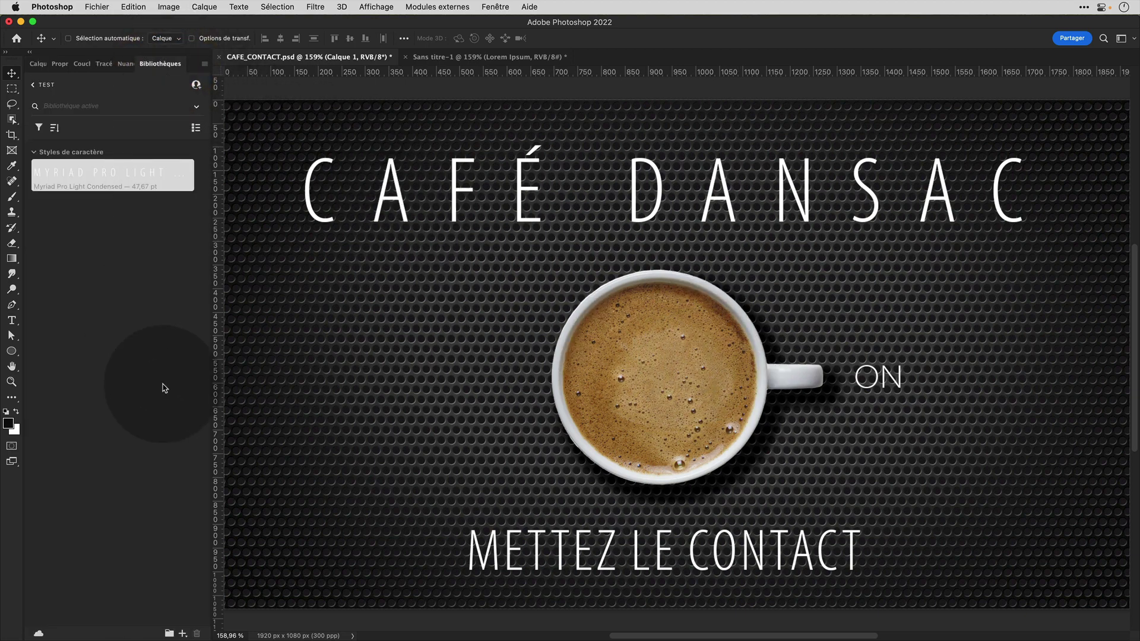
pyautogui.click(184, 634)
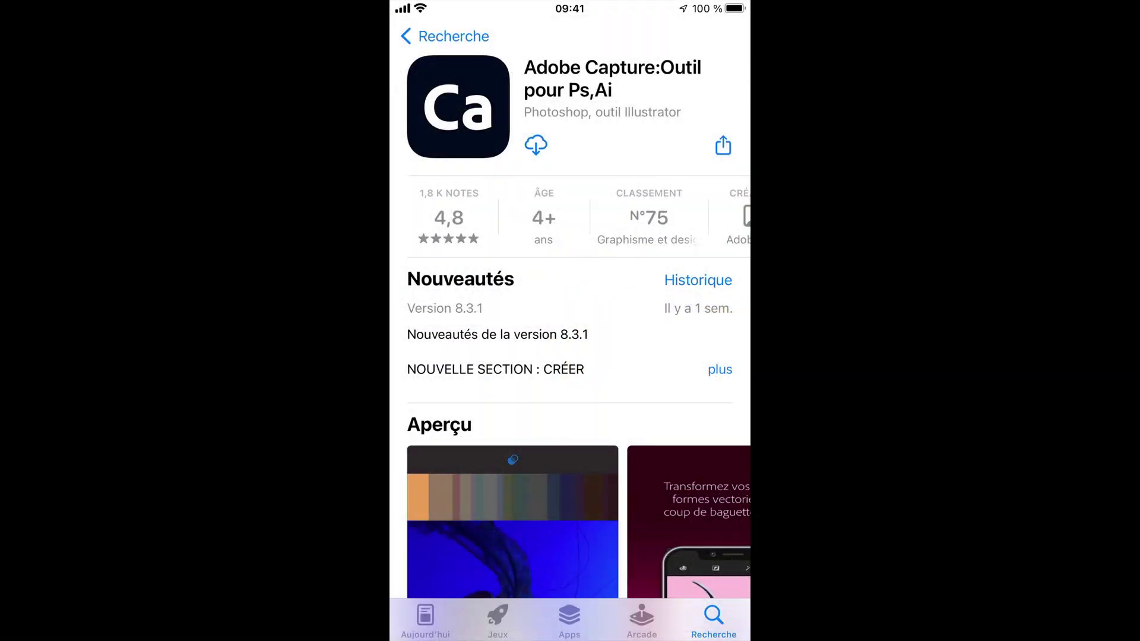
pyautogui.scroll(-7, 570, 320)
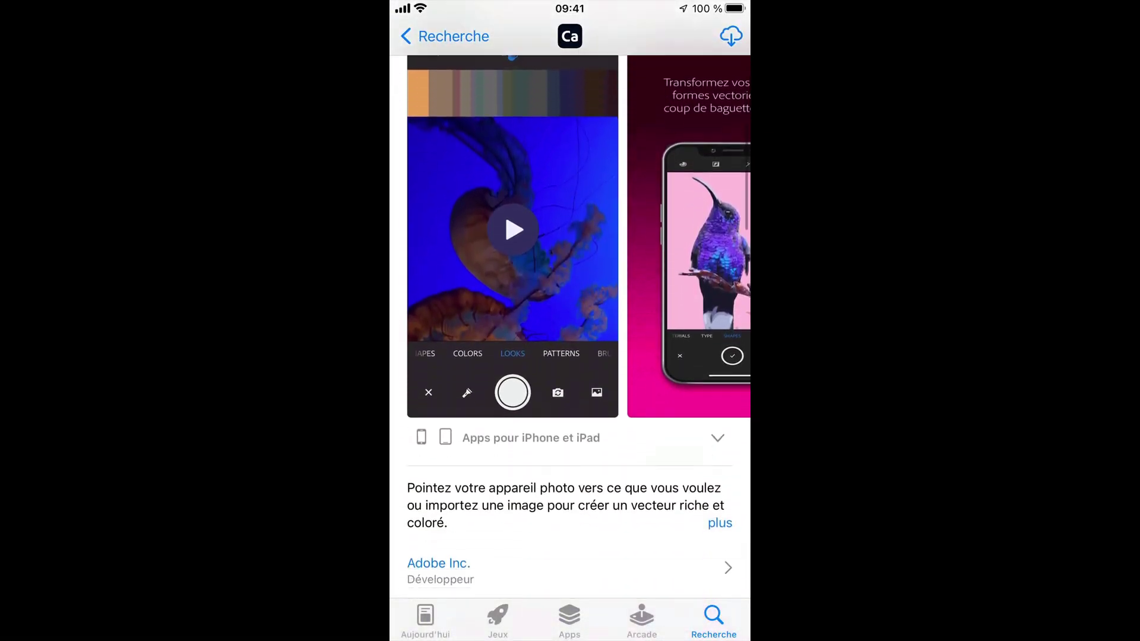
pyautogui.scroll(-3, 570, 321)
pyautogui.scroll(-2, 570, 320)
pyautogui.scroll(-3, 570, 320)
pyautogui.scroll(-1, 570, 320)
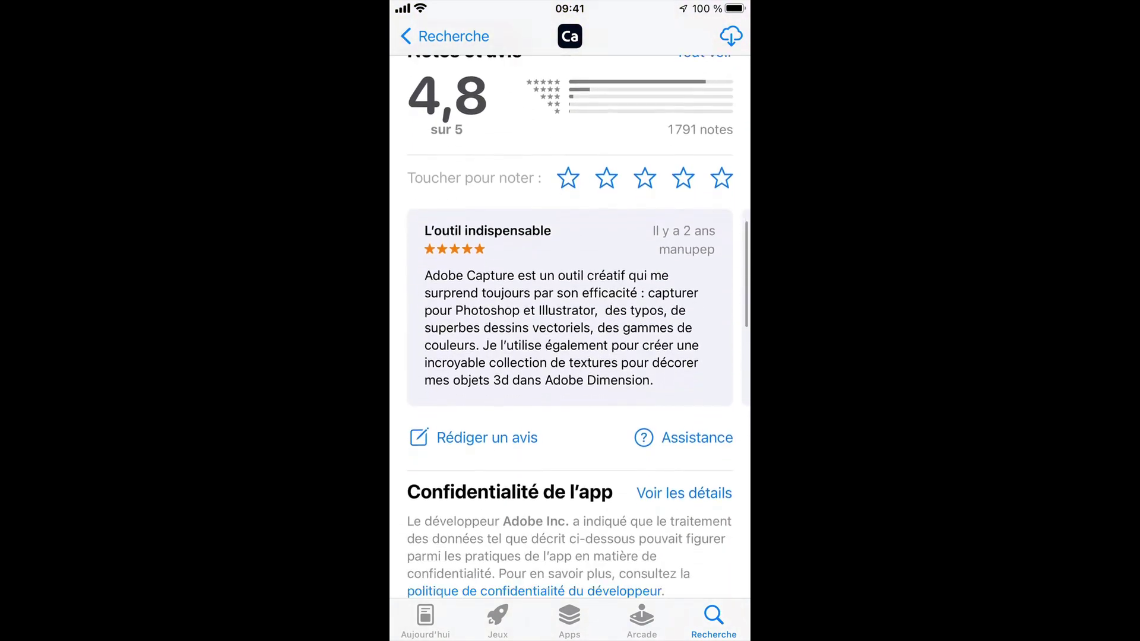
pyautogui.scroll(-3, 570, 321)
pyautogui.scroll(5, 571, 321)
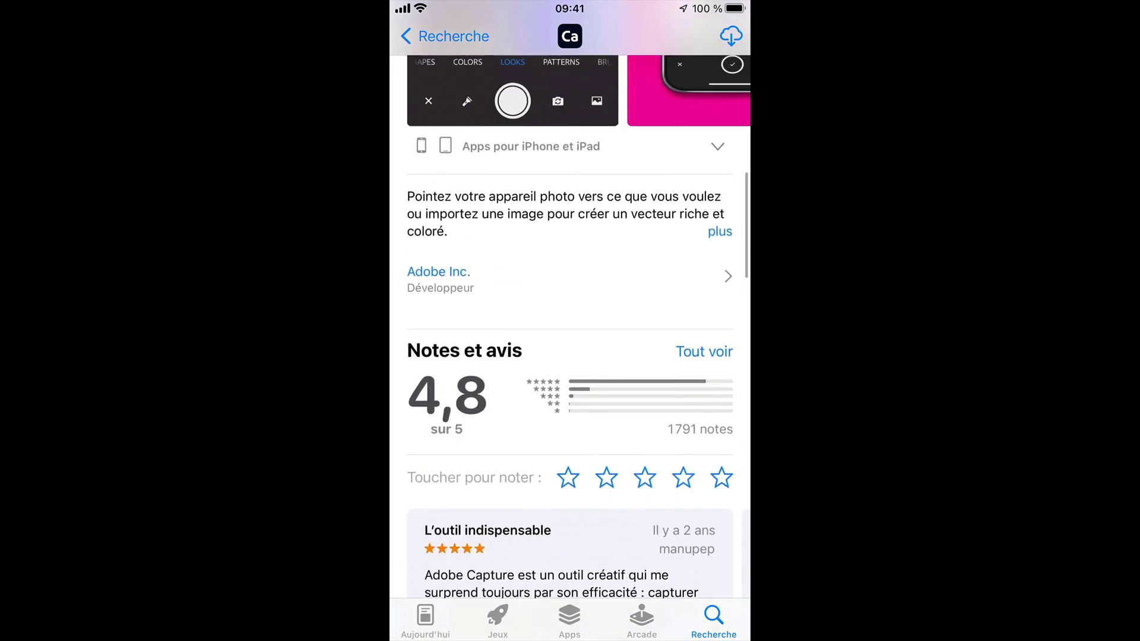
pyautogui.scroll(10, 571, 321)
pyautogui.scroll(5, 570, 321)
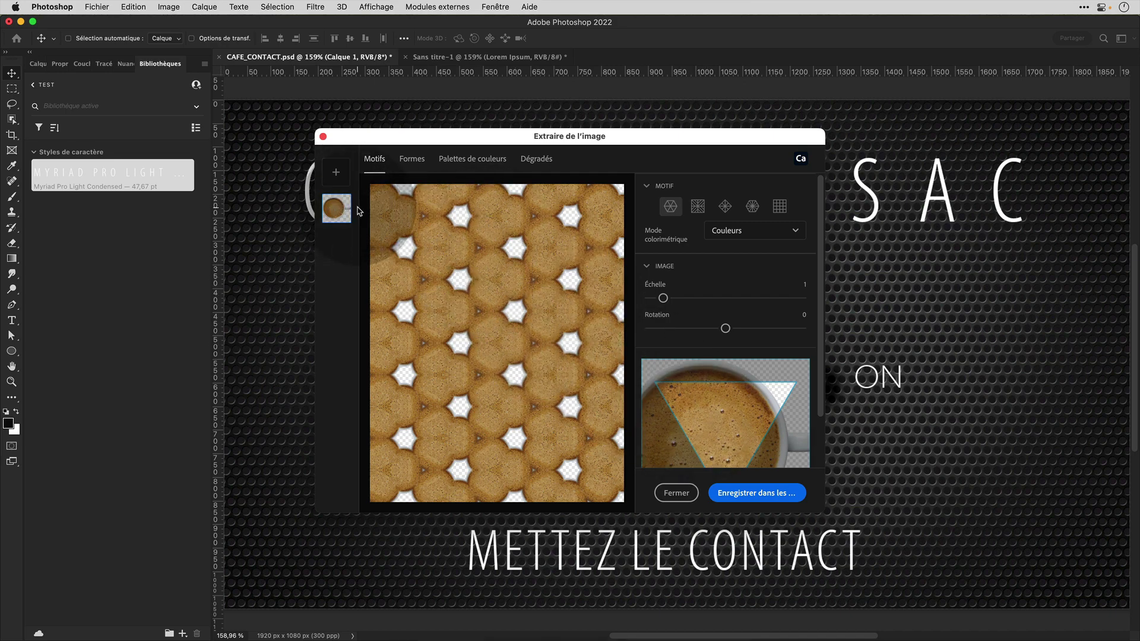
# - Preview a 1.5-scale grid pattern, then save the three-colour coffee-cup gradient to TEST
pyautogui.click(780, 206)
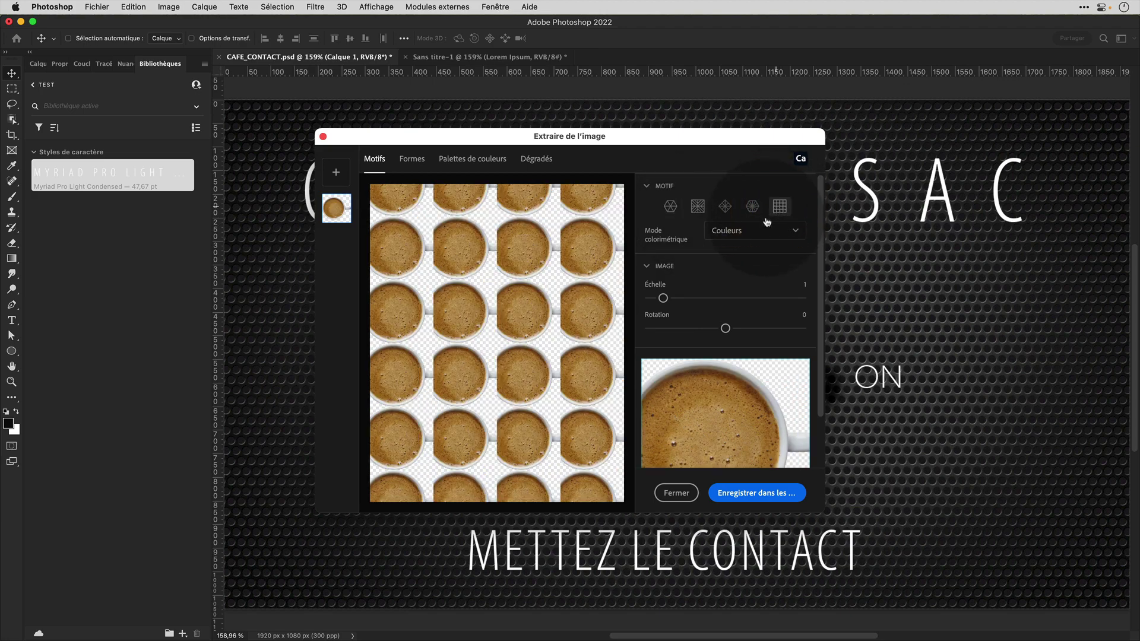
pyautogui.moveTo(663, 297); pyautogui.dragTo(669, 298)
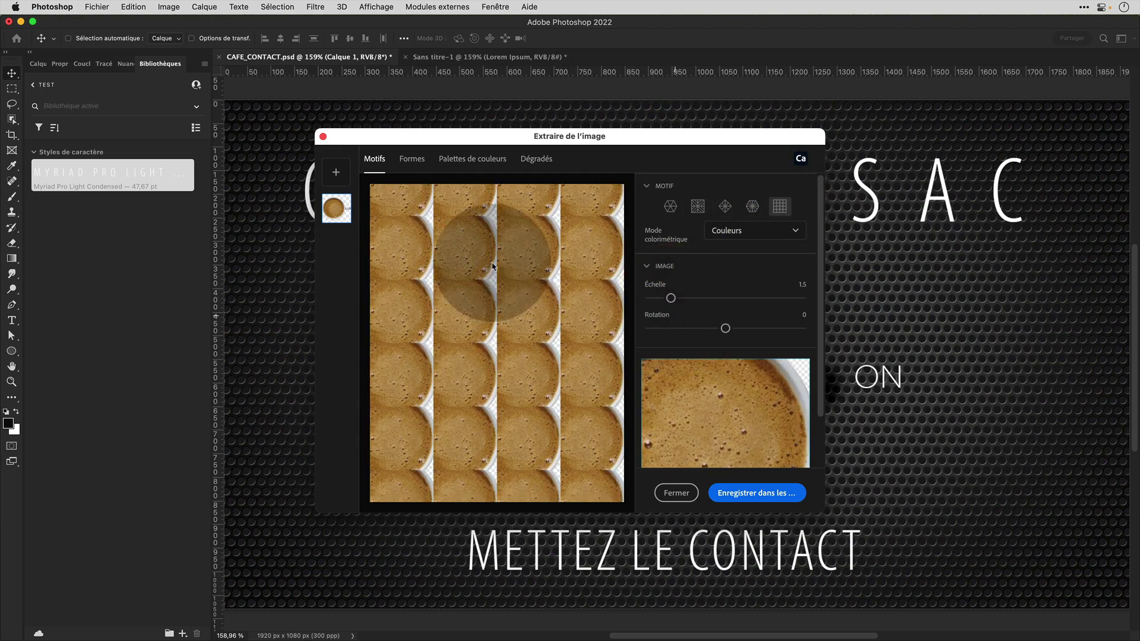
pyautogui.click(411, 159)
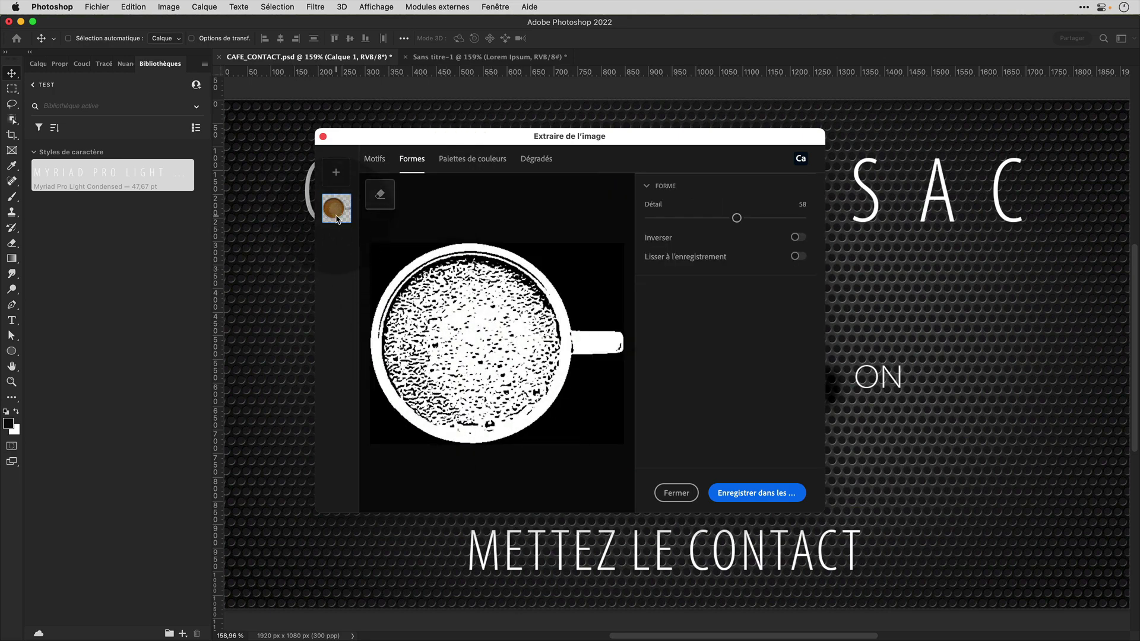
pyautogui.click(473, 158)
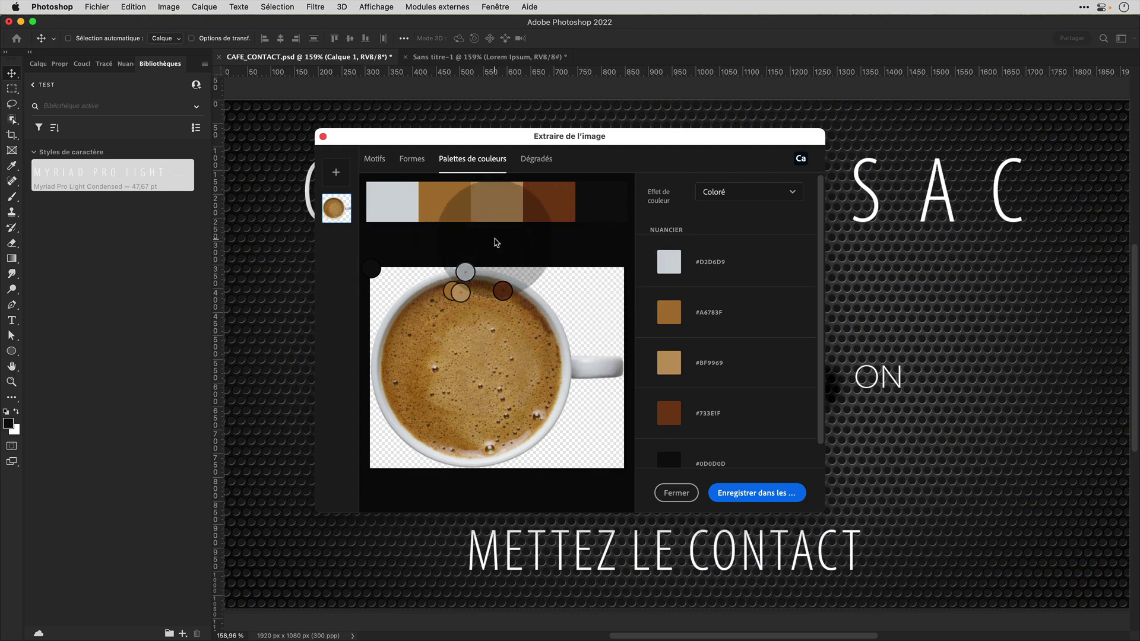
pyautogui.click(537, 159)
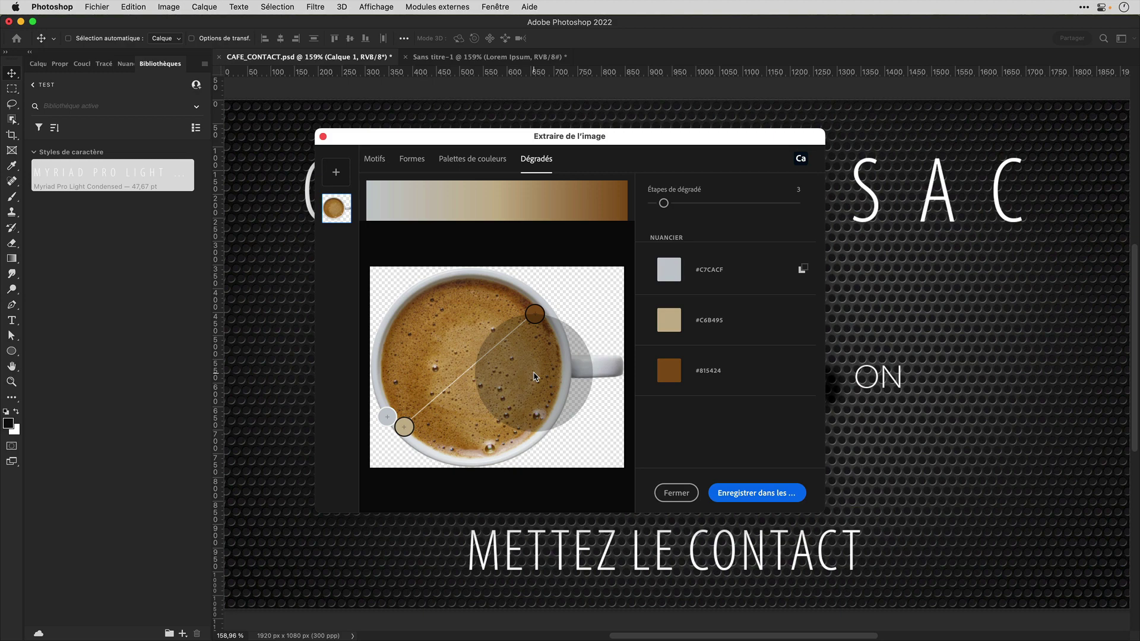
pyautogui.click(759, 494)
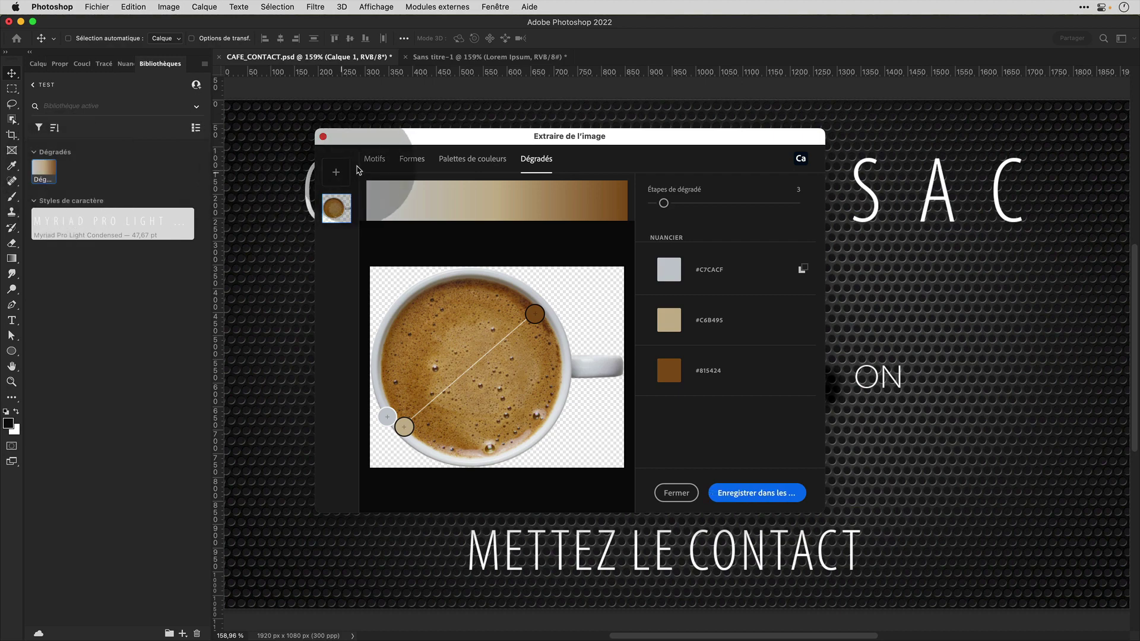
# - Save the coffee-cup shape and five-colour palette to TEST, then close Extraire de l'image
pyautogui.click(402, 165)
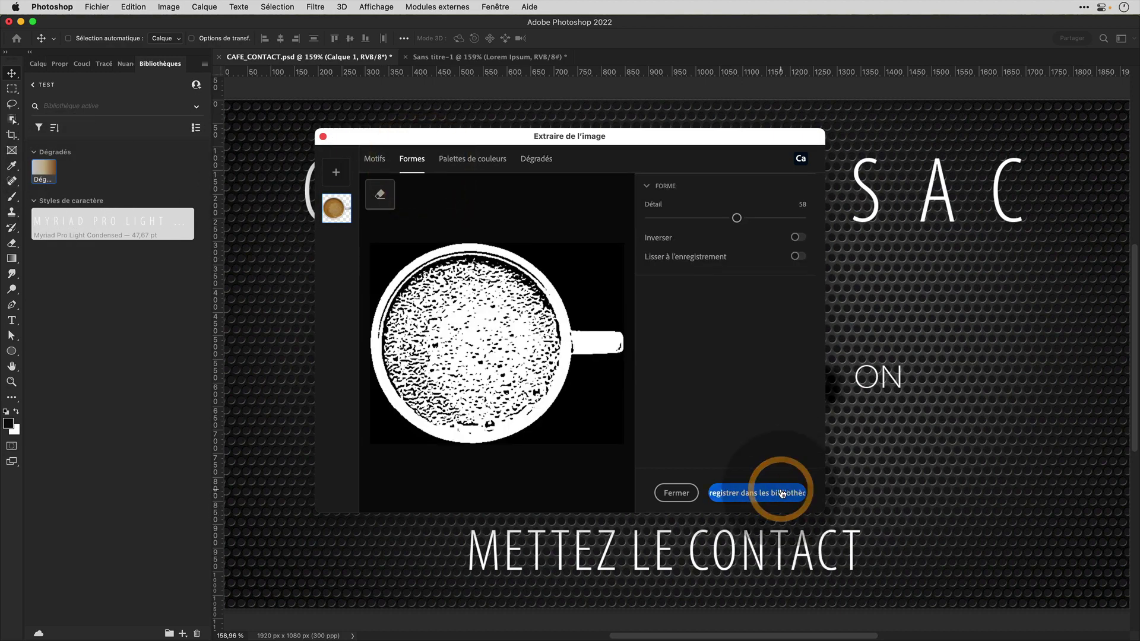
pyautogui.click(456, 165)
pyautogui.click(773, 494)
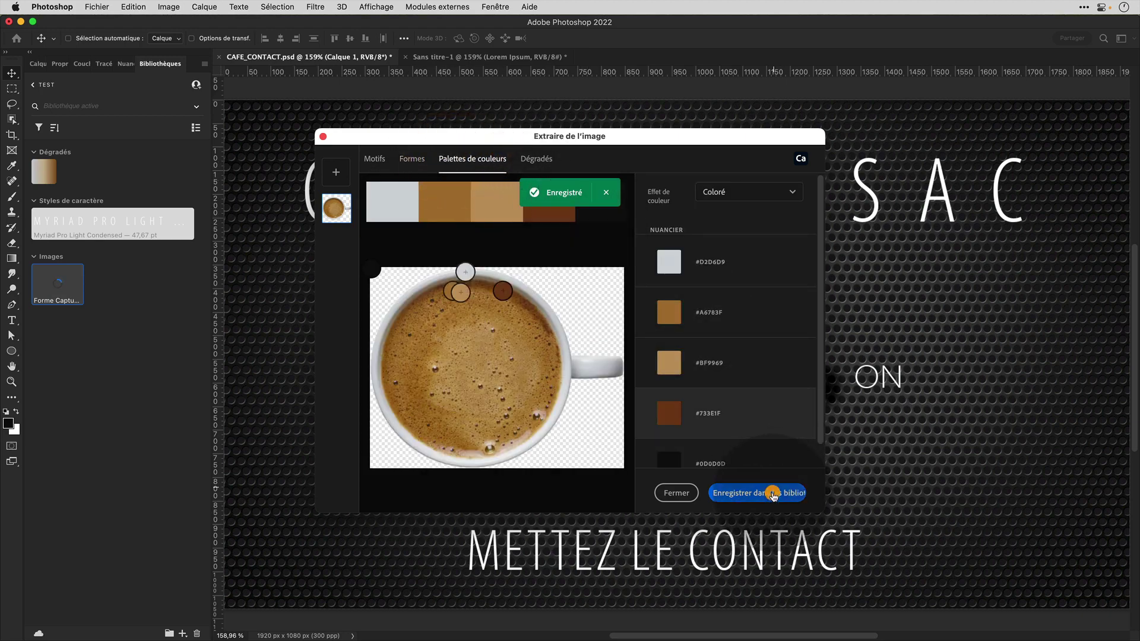
pyautogui.click(374, 160)
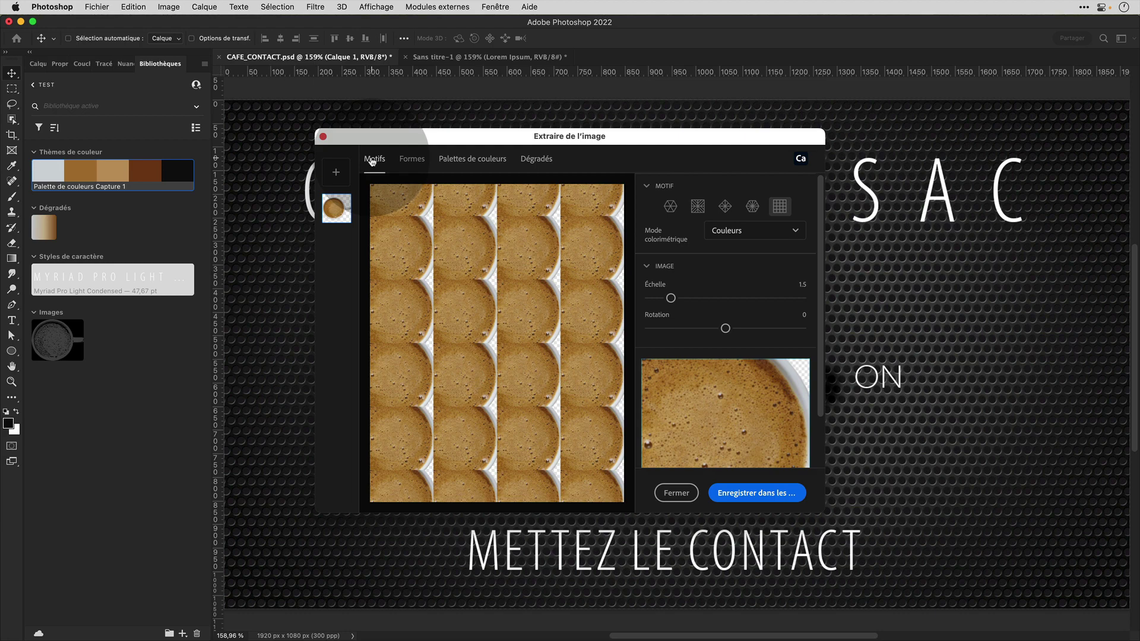
pyautogui.click(323, 137)
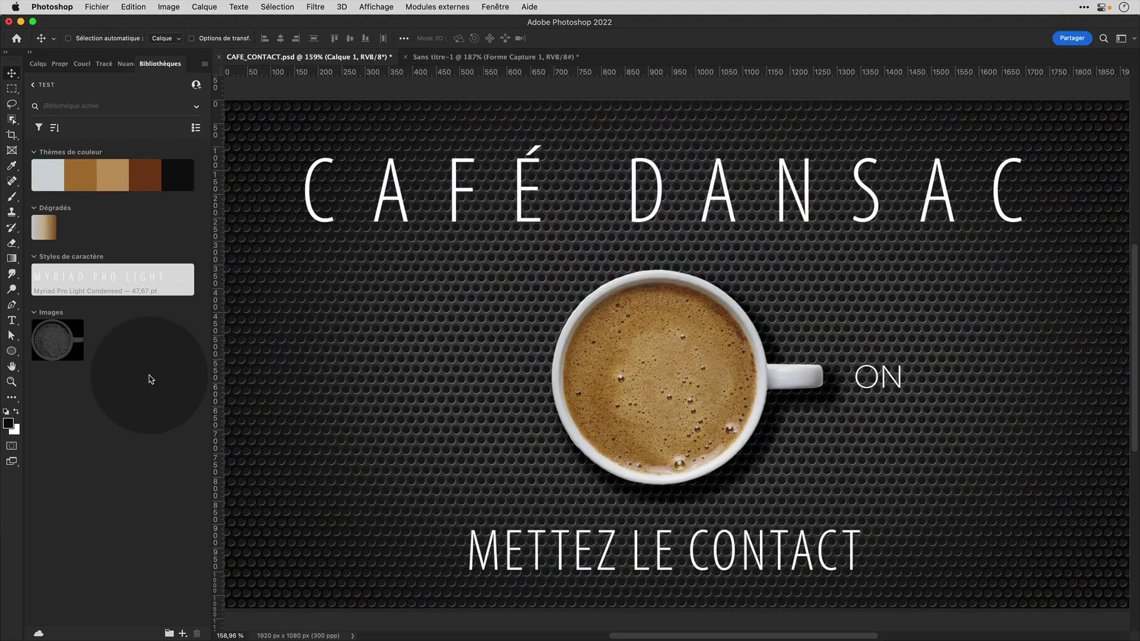